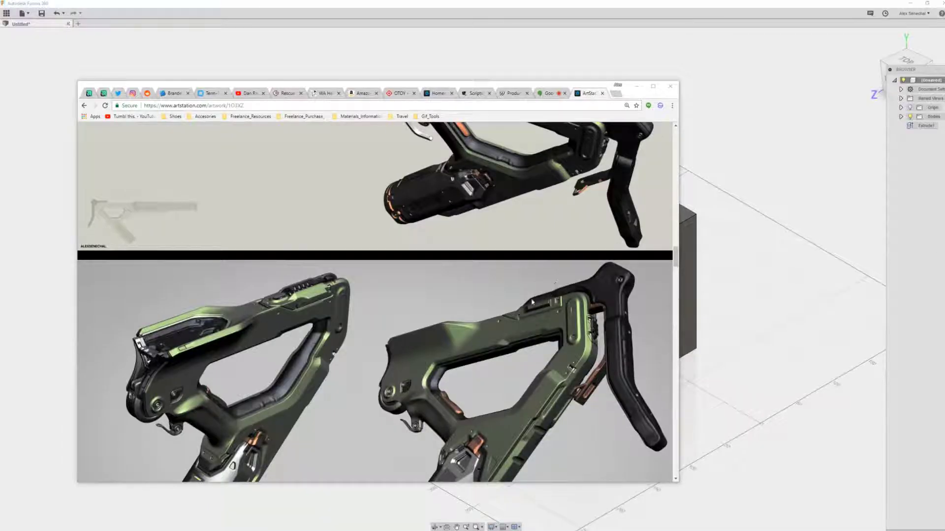
# Examine the green rifle's body and handle shapes in the ArtStation reference renders, then return to the solid block in Fusion 360.
pyautogui.scroll(1, 393, 330)
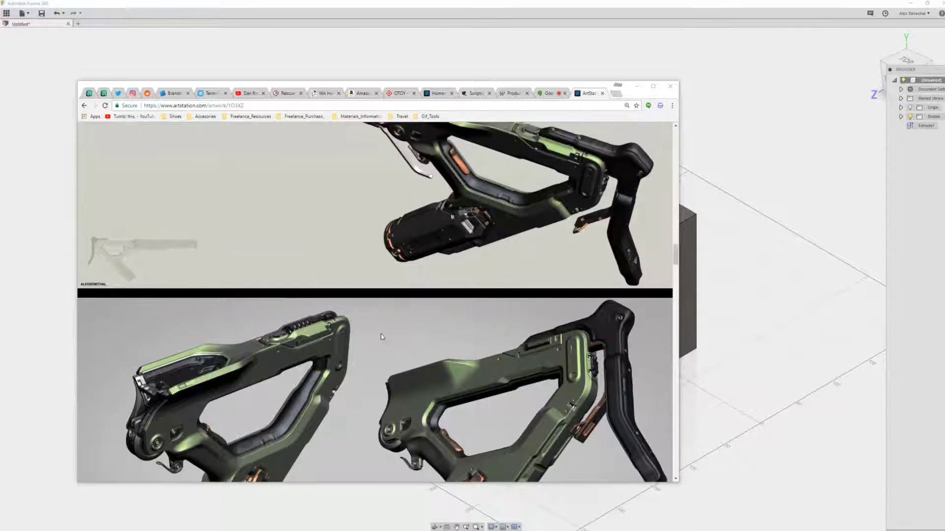
pyautogui.scroll(-3, 442, 353)
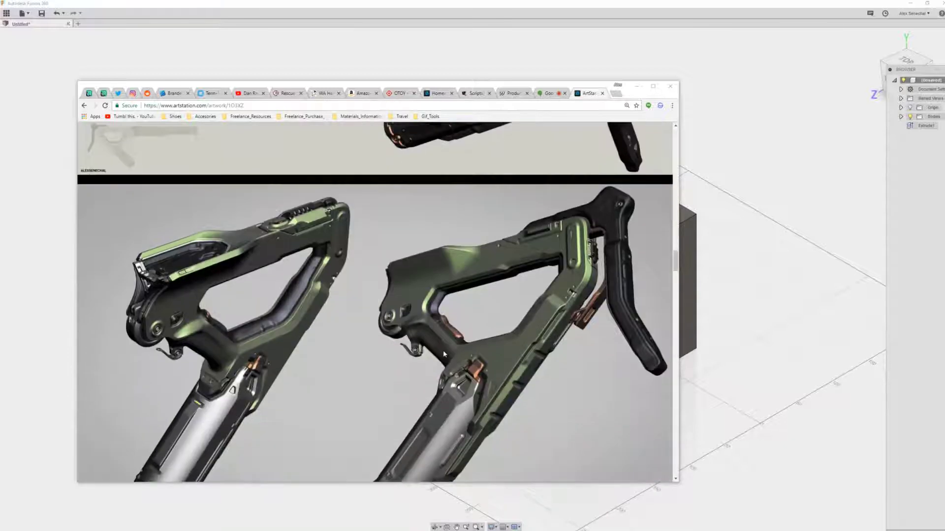
pyautogui.keyDown('ctrl'); pyautogui.scroll(1, 497, 265); pyautogui.keyUp('ctrl')
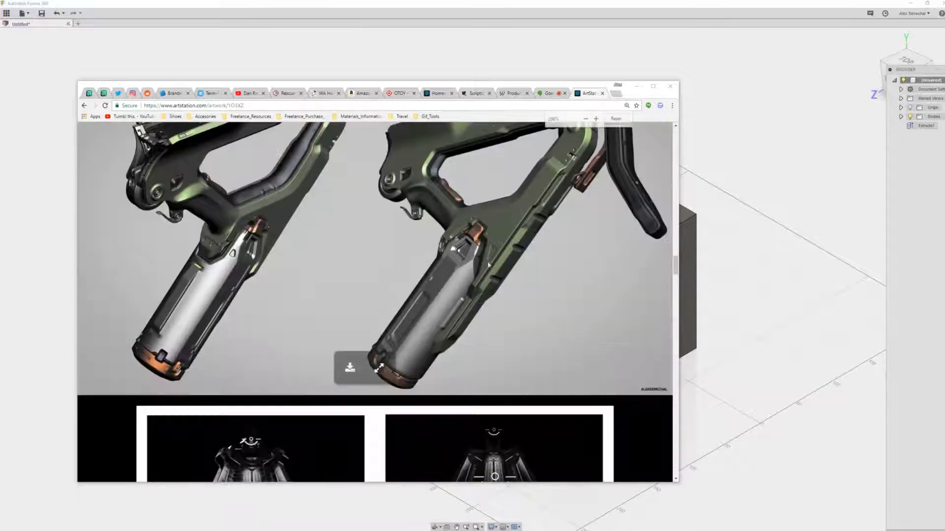
pyautogui.scroll(-5, 533, 215)
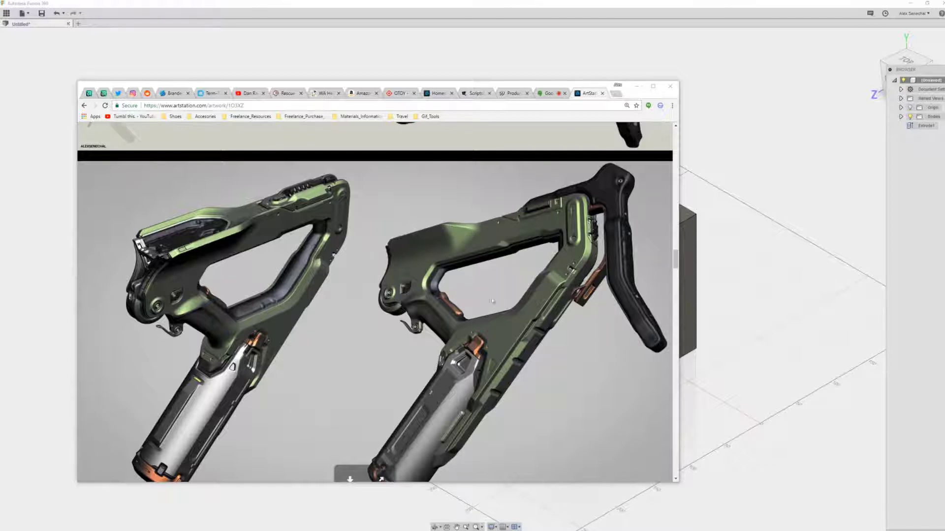
pyautogui.click(639, 89)
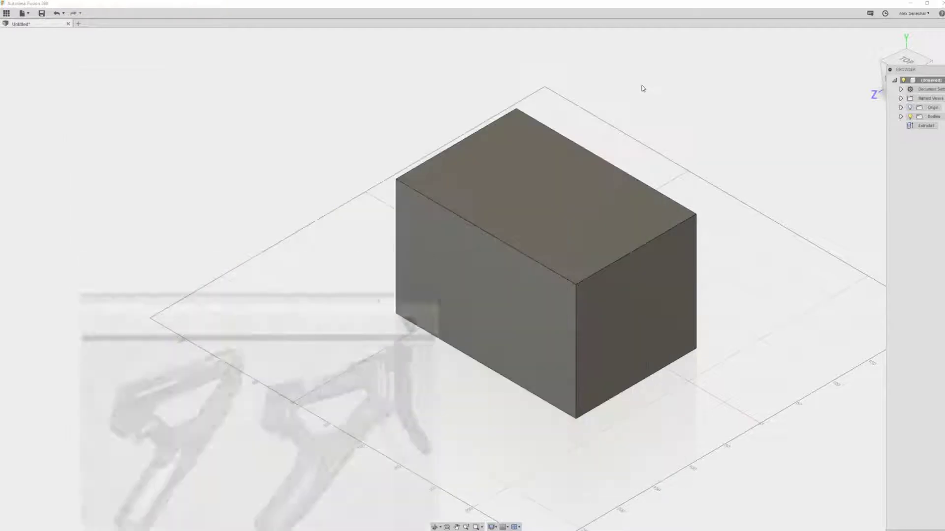
# Fillet the block's upper front edge to a radius of about 55.6 mm and set the fillet type to variable radius.
pyautogui.click(535, 261)
pyautogui.press('f')
pyautogui.moveTo(536, 266)
pyautogui.mouseDown()
pyautogui.moveTo(533, 257)
pyautogui.moveTo(544, 264)
pyautogui.mouseUp()
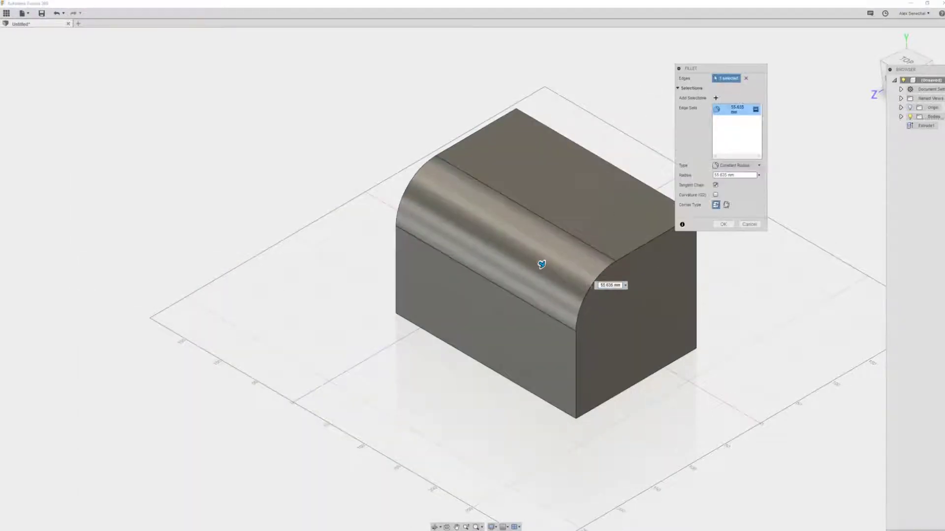
pyautogui.click(735, 165)
pyautogui.click(736, 195)
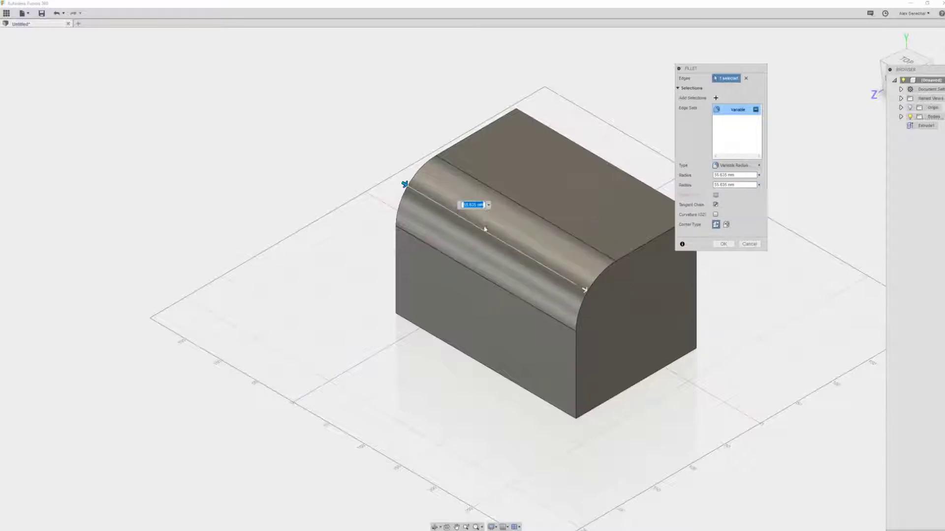
# Try a variable fillet with an added edge point of about 94 mm radius and an end radius of about 144 mm.
pyautogui.click(548, 268)
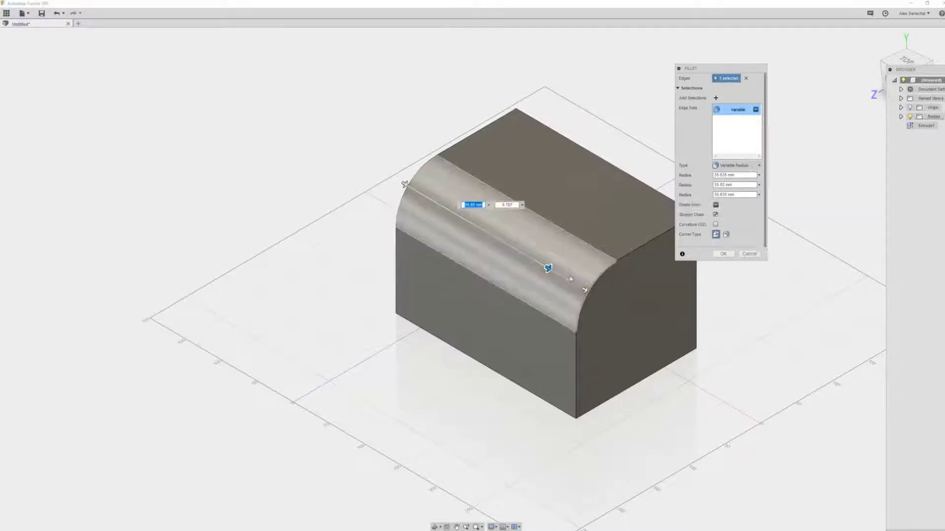
pyautogui.moveTo(548, 269); pyautogui.dragTo(603, 299)
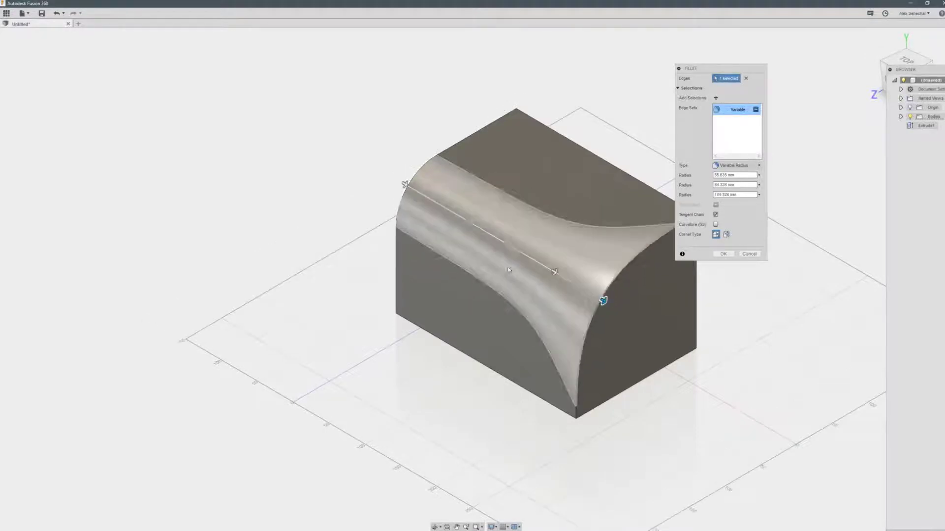
pyautogui.keyDown('shift'); pyautogui.moveTo(600, 300); pyautogui.dragTo(529, 218, button='middle'); pyautogui.keyUp('shift')
pyautogui.keyDown('shift'); pyautogui.moveTo(437, 219); pyautogui.dragTo(395, 263, button='middle'); pyautogui.keyUp('shift')
pyautogui.click(751, 255)
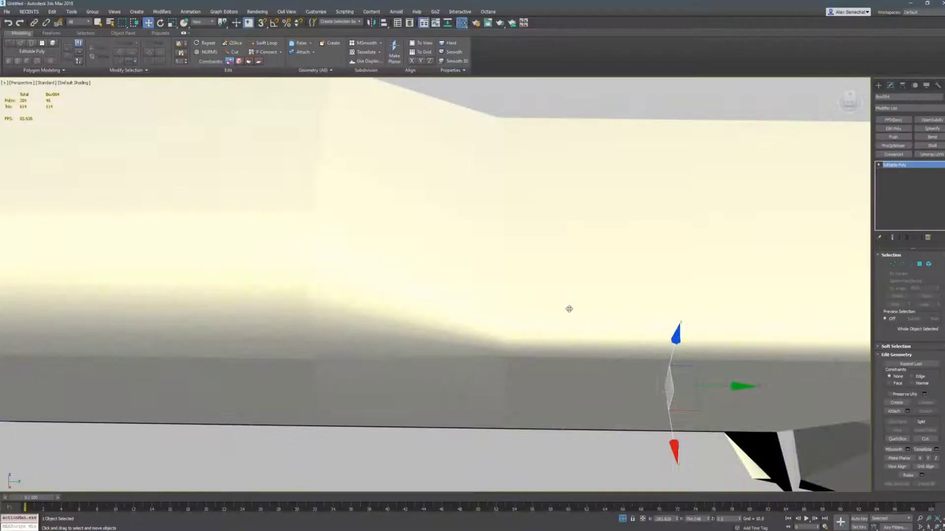
# Switch to 3ds Max and cut vertical edges down the block's side from both corners of the sloped section.
pyautogui.press('z')
pyautogui.keyDown('alt'); pyautogui.moveTo(517, 305); pyautogui.dragTo(483, 265, button='middle'); pyautogui.keyUp('alt')
pyautogui.hotkey('alt', 'c')
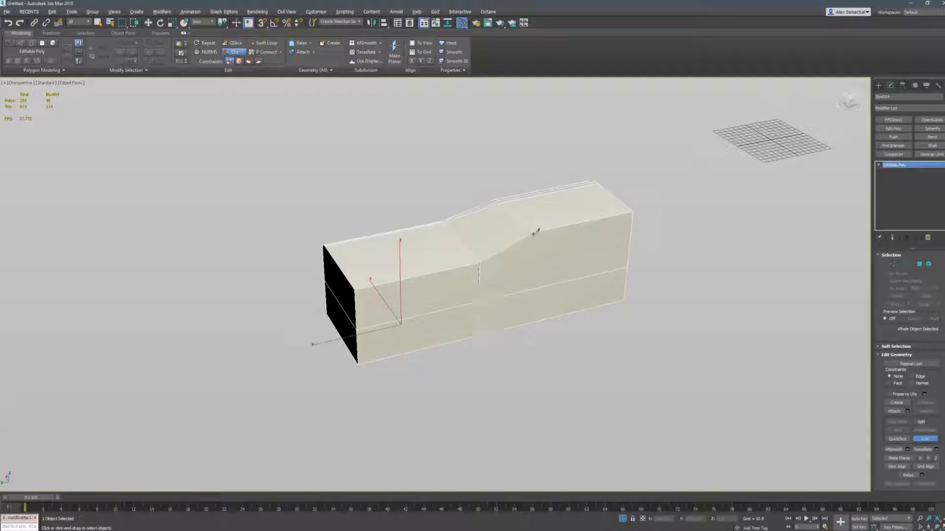
pyautogui.click(534, 321)
pyautogui.keyDown('alt'); pyautogui.moveTo(437, 291); pyautogui.dragTo(493, 305, button='middle'); pyautogui.keyUp('alt')
pyautogui.keyDown('alt'); pyautogui.moveTo(541, 270); pyautogui.dragTo(506, 259, button='middle'); pyautogui.keyUp('alt')
pyautogui.scroll(3, 514, 233)
pyautogui.press('w')
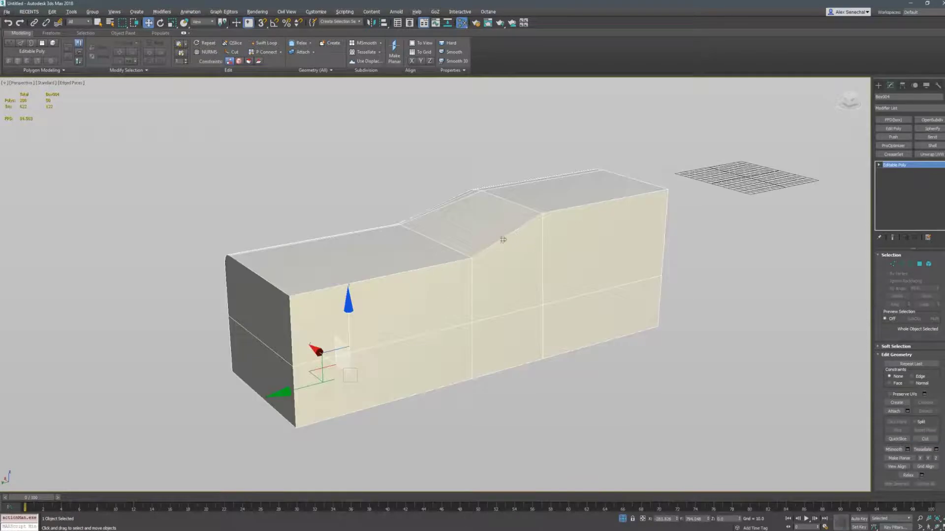
# Remove the horizontal edge loop running along the block's side, including its vertices.
pyautogui.press('2')
pyautogui.doubleClick(503, 240)
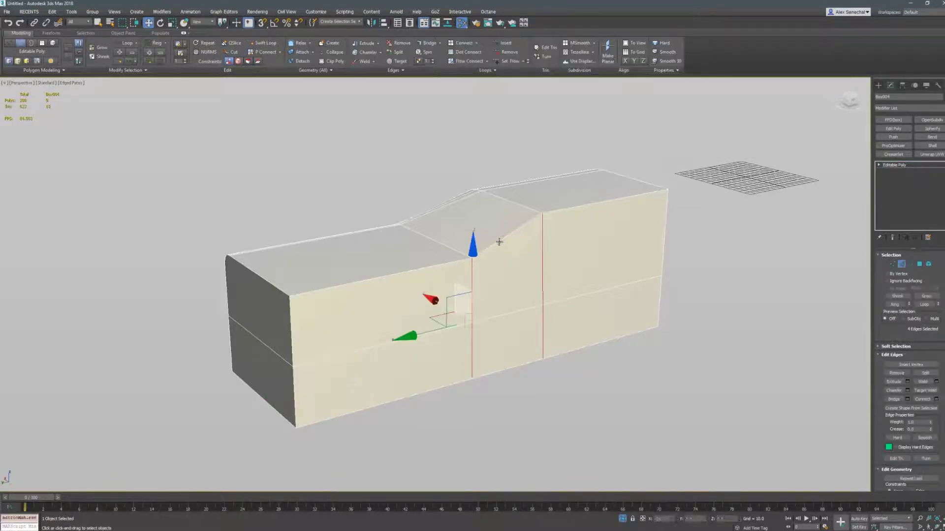
pyautogui.doubleClick(491, 318)
pyautogui.hotkey('ctrl', 'BackSpace')
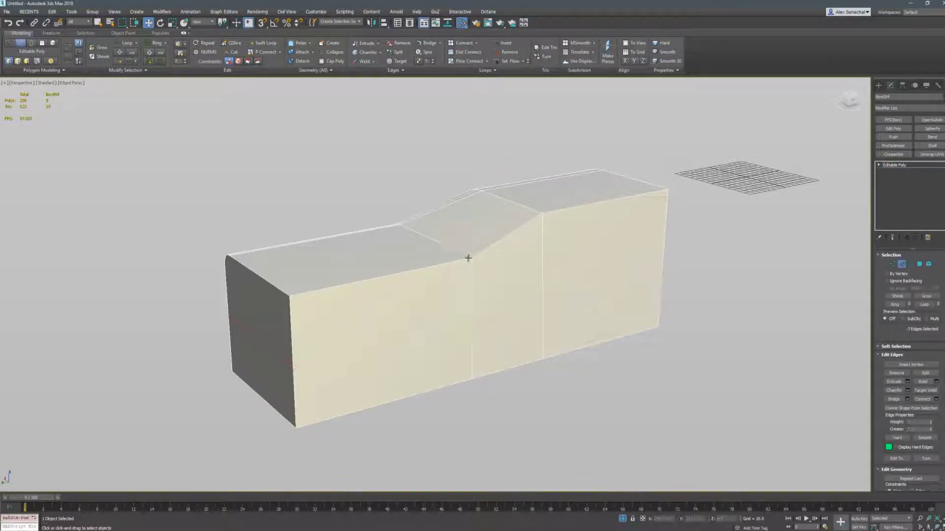
# Insert an edge loop lengthwise across the block's top with Swift Loop and shift it toward the upper side edge.
pyautogui.doubleClick(467, 257)
pyautogui.keyDown('alt'); pyautogui.moveTo(468, 258); pyautogui.dragTo(567, 254, button='middle'); pyautogui.keyUp('alt')
pyautogui.hotkey('alt', '1')
pyautogui.click(481, 195)
pyautogui.press('w')
pyautogui.moveTo(426, 230); pyautogui.dragTo(446, 233)
pyautogui.keyDown('alt'); pyautogui.moveTo(519, 299); pyautogui.dragTo(490, 287, button='middle'); pyautogui.keyUp('alt')
pyautogui.hotkey('alt', '1')
pyautogui.click(486, 264)
pyautogui.press('w')
pyautogui.hotkey('ctrl', 'z')
# Insert an edge loop along the block's side just below the upper profile edge and raise it slightly.
pyautogui.hotkey('alt', '1')
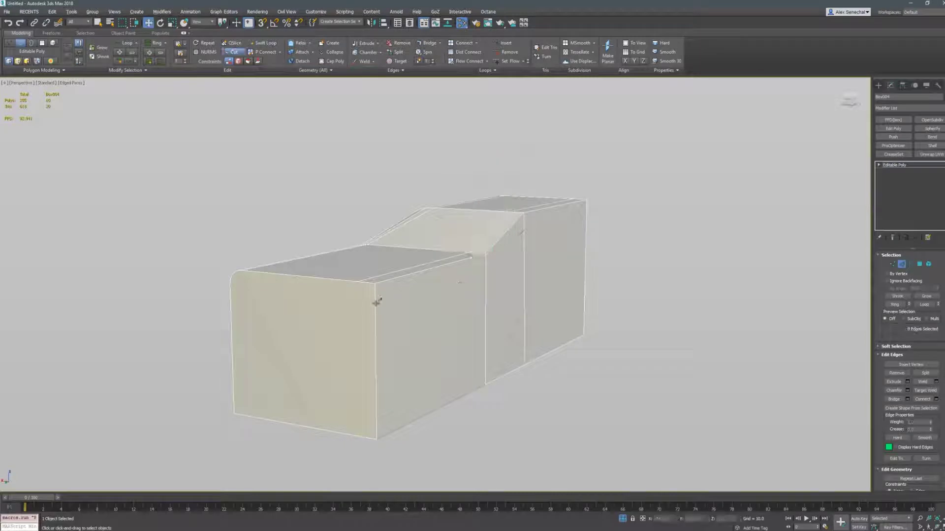
pyautogui.click(585, 239)
pyautogui.rightClick(593, 276)
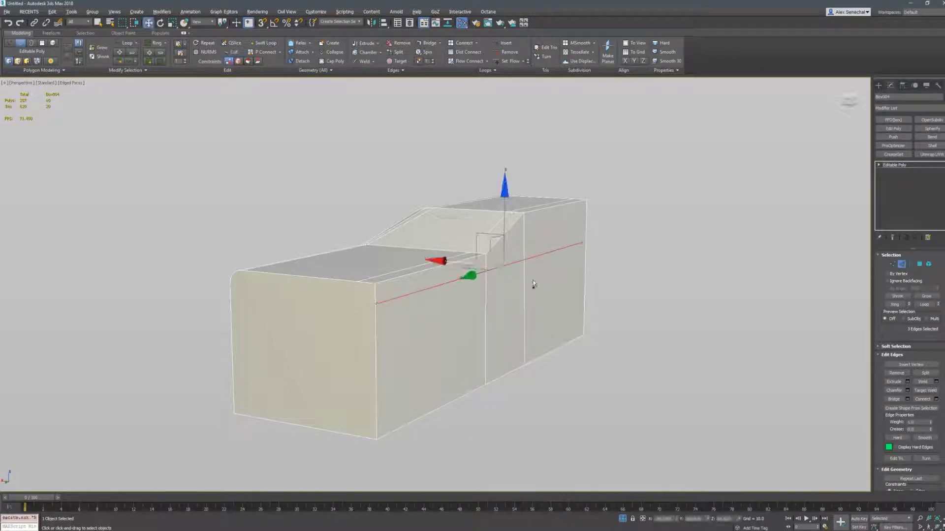
pyautogui.press('F3')
pyautogui.press('F3')
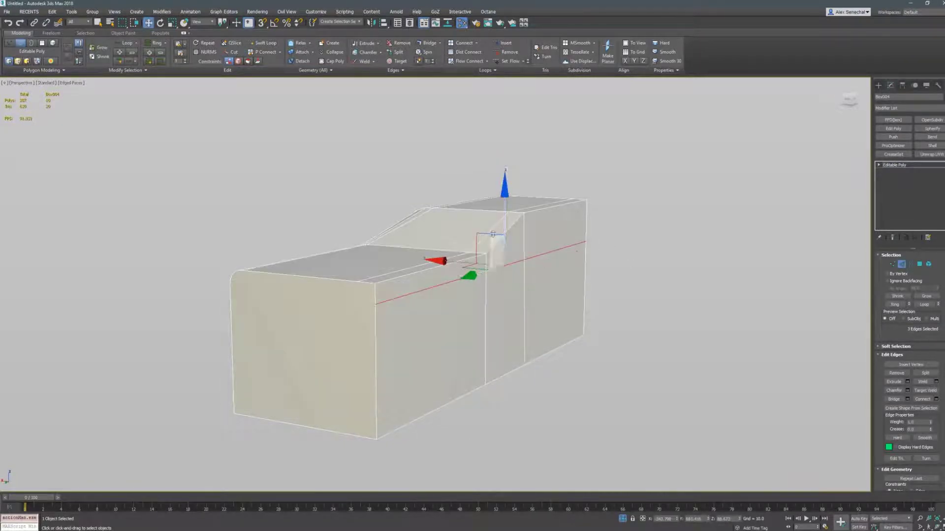
pyautogui.moveTo(503, 229); pyautogui.dragTo(503, 227)
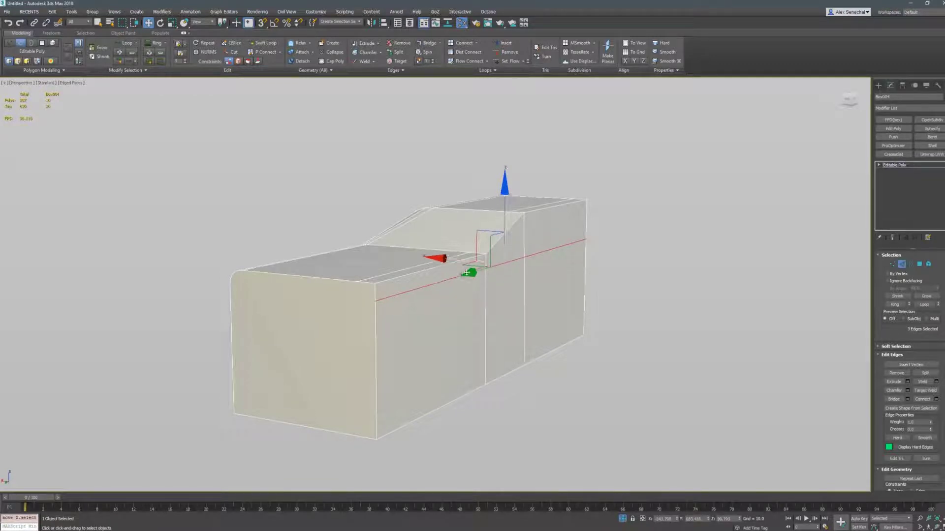
# Compare the spacing of the top and side loops from the corner edge at the block's ends.
pyautogui.keyDown('alt'); pyautogui.moveTo(455, 277); pyautogui.dragTo(511, 317, button='middle'); pyautogui.keyUp('alt')
pyautogui.click(382, 258)
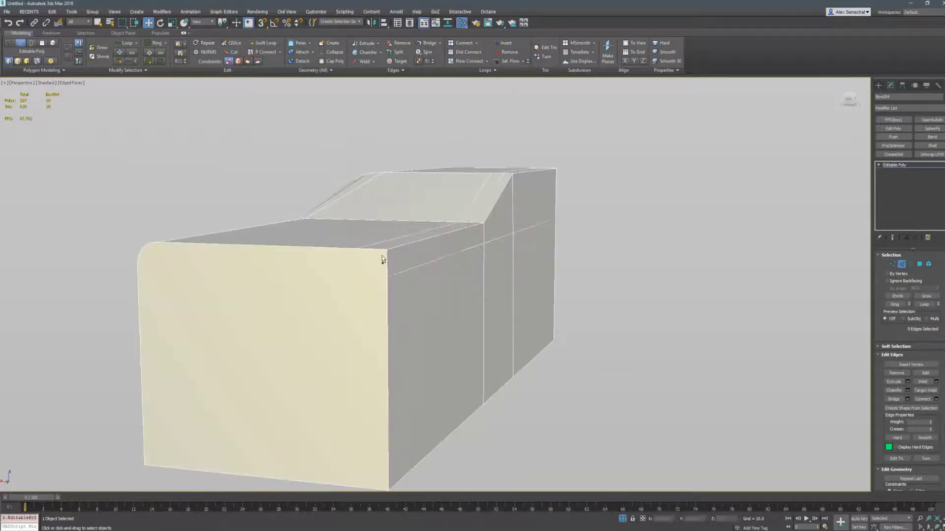
pyautogui.click(387, 261)
pyautogui.keyDown('ctrl'); pyautogui.click(378, 249); pyautogui.keyUp('ctrl')
pyautogui.moveTo(467, 254)
pyautogui.keyDown('alt'); pyautogui.mouseDown(button='middle')
pyautogui.moveTo(426, 261)
pyautogui.moveTo(481, 258)
pyautogui.mouseUp(button='middle'); pyautogui.keyUp('alt')
pyautogui.click(411, 146)
pyautogui.click(411, 147)
pyautogui.keyDown('ctrl'); pyautogui.click(417, 155); pyautogui.keyUp('ctrl')
pyautogui.click(360, 241)
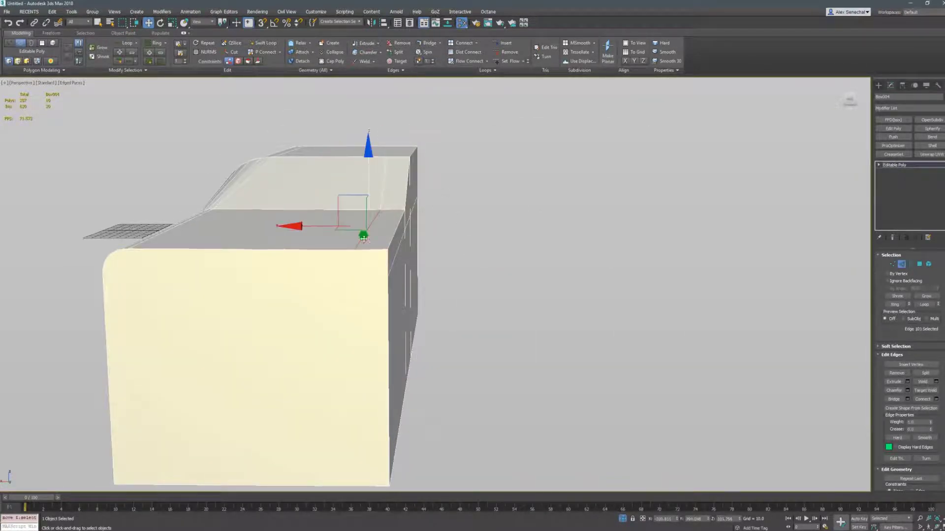
pyautogui.click(378, 248)
pyautogui.click(386, 268)
# Move the top edge loop inward, away from the corner edge, at the block's taller end and compare it with the side loop's spacing.
pyautogui.moveTo(387, 269); pyautogui.dragTo(337, 183)
pyautogui.keyDown('alt'); pyautogui.moveTo(447, 245); pyautogui.dragTo(337, 242, button='middle'); pyautogui.keyUp('alt')
pyautogui.hotkey('shift', 'z')
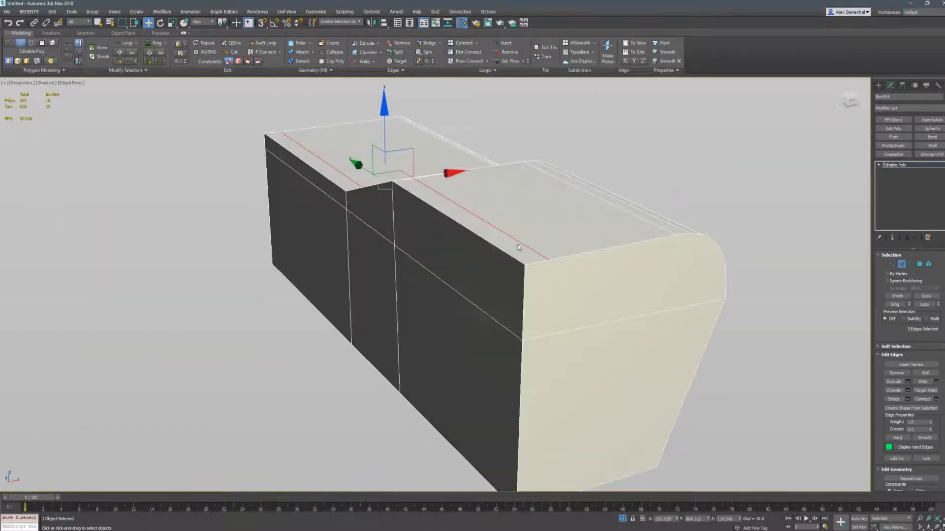
pyautogui.click(521, 243)
pyautogui.moveTo(527, 207); pyautogui.dragTo(564, 204)
pyautogui.click(548, 262)
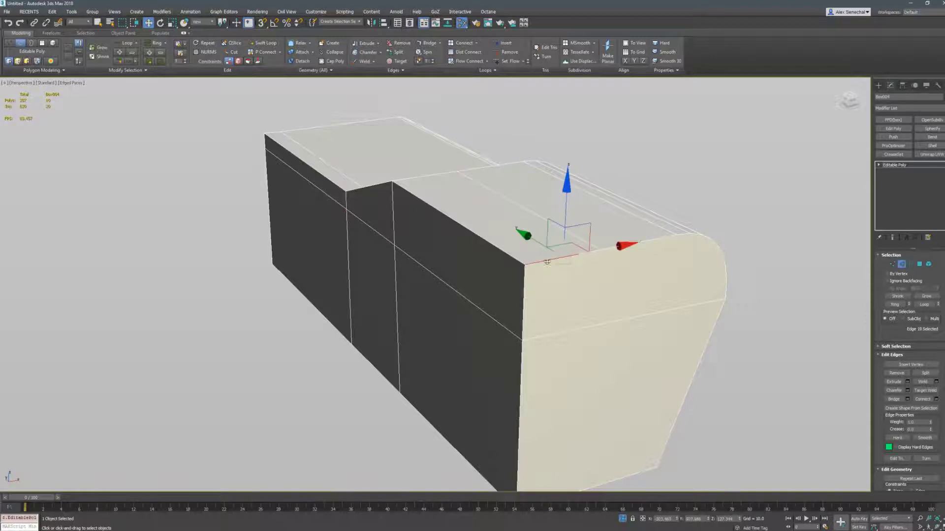
pyautogui.keyDown('ctrl'); pyautogui.click(524, 289); pyautogui.keyUp('ctrl')
# Chamfer the upper side profile edge into a multi-segment rounding that reaches the two guide loops, using the standard chamfer type.
pyautogui.scroll(-5, 515, 287)
pyautogui.keyDown('alt'); pyautogui.moveTo(515, 288); pyautogui.dragTo(584, 291, button='middle'); pyautogui.keyUp('alt')
pyautogui.scroll(3, 466, 296)
pyautogui.doubleClick(465, 297)
pyautogui.scroll(-4, 465, 297)
pyautogui.keyDown('alt'); pyautogui.moveTo(465, 297); pyautogui.dragTo(430, 268, button='middle'); pyautogui.keyUp('alt')
pyautogui.scroll(2, 430, 247)
pyautogui.press('1')
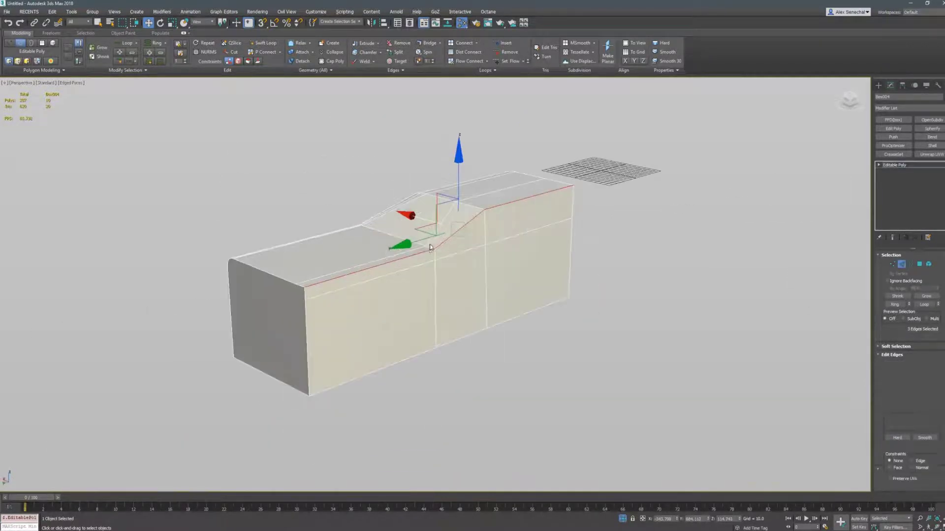
pyautogui.press('1')
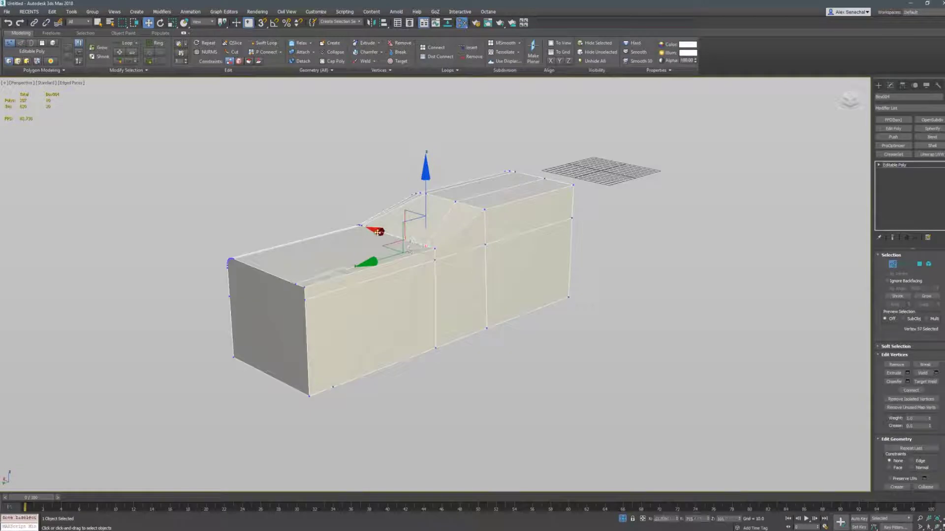
pyautogui.press('2')
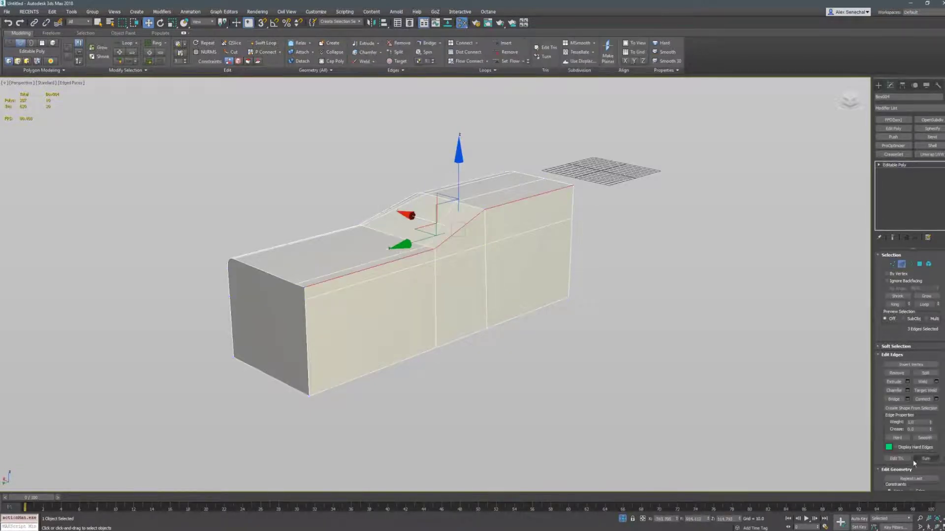
pyautogui.click(908, 389)
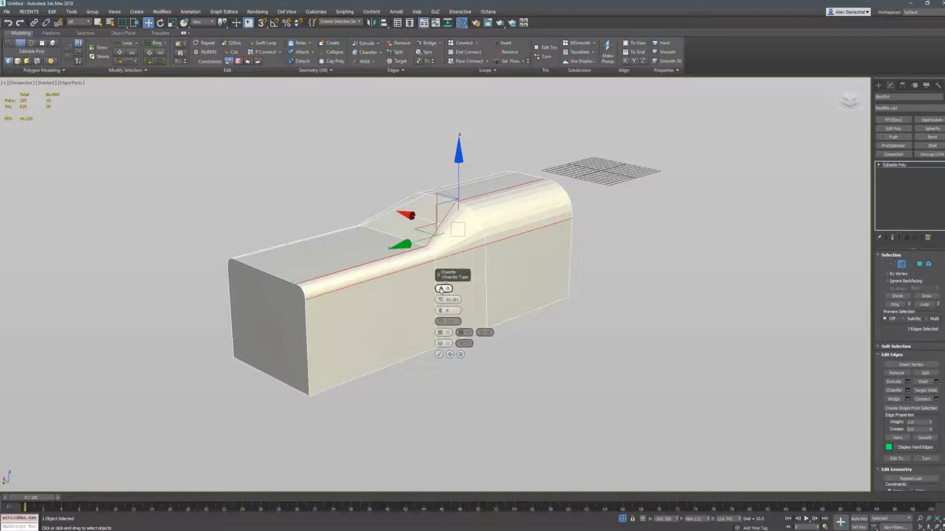
pyautogui.click(443, 289)
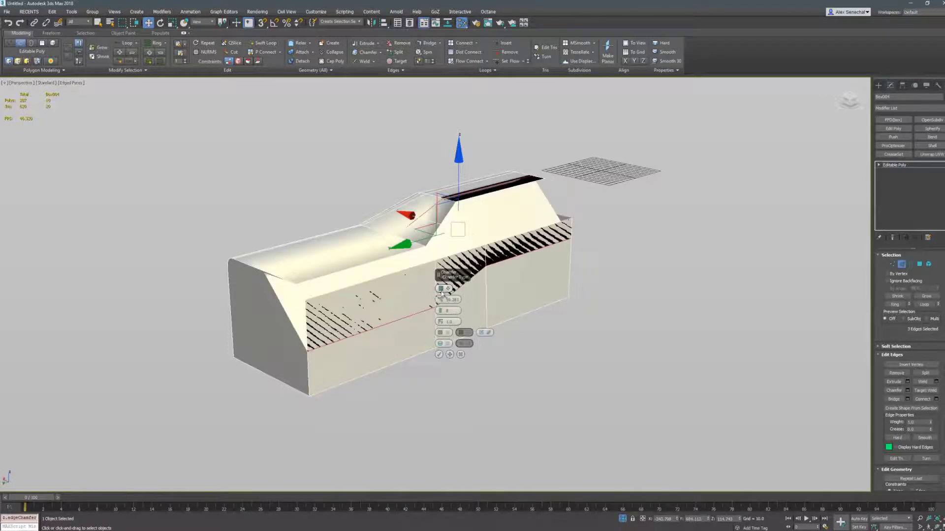
pyautogui.click(442, 291)
pyautogui.keyDown('alt'); pyautogui.moveTo(403, 313); pyautogui.dragTo(452, 226, button='middle'); pyautogui.keyUp('alt')
pyautogui.scroll(3, 426, 250)
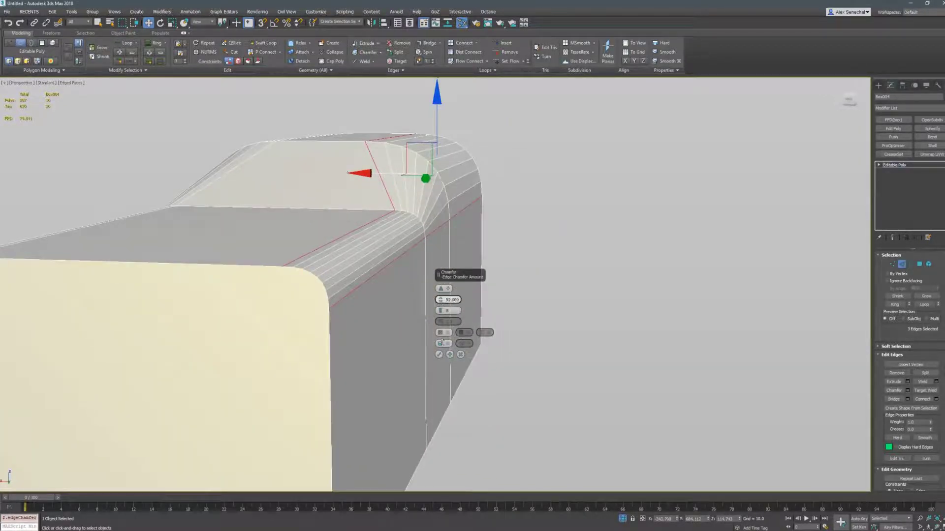
pyautogui.moveTo(443, 299); pyautogui.dragTo(436, 193)
pyautogui.click(439, 354)
pyautogui.scroll(-5, 443, 200)
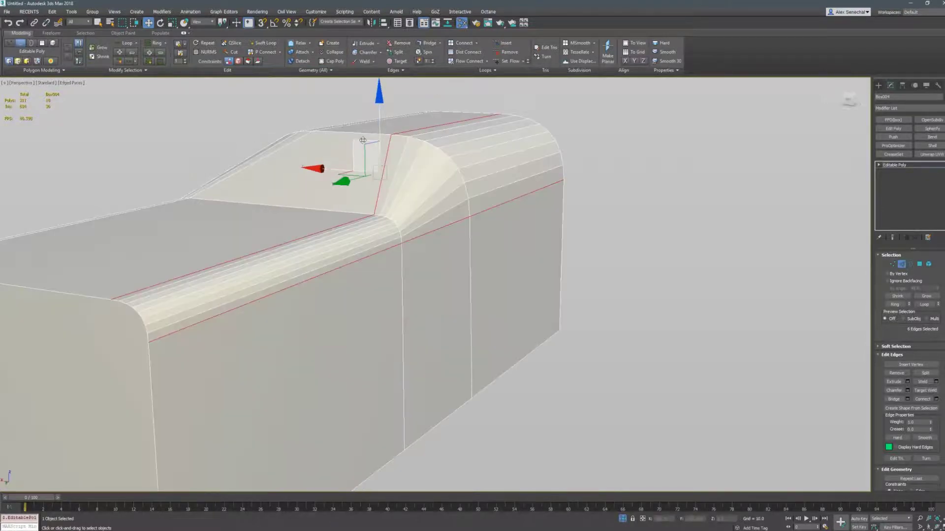
pyautogui.scroll(3, 484, 185)
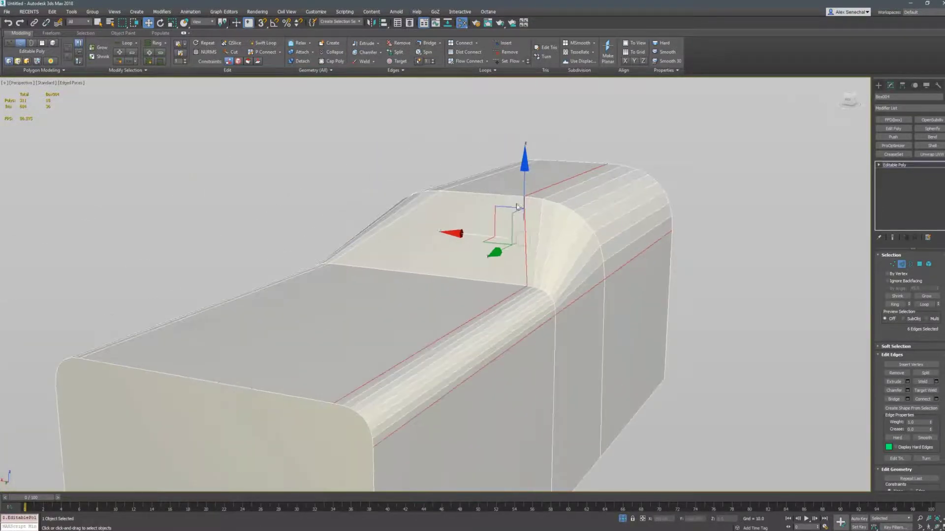
pyautogui.moveTo(523, 204); pyautogui.dragTo(535, 191)
pyautogui.hotkey('ctrl', 'z')
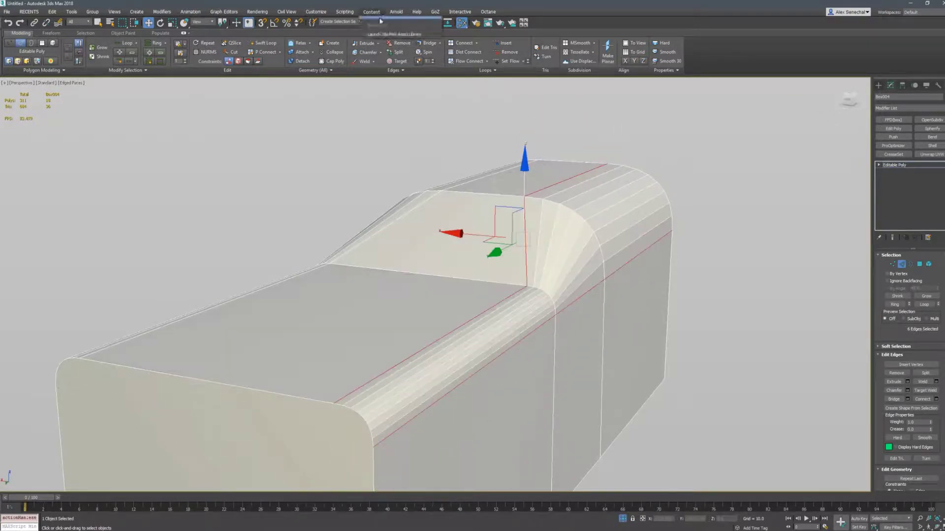
# Look up the Remove Loop action among all commands in the keyboard shortcut customization.
pyautogui.click(396, 12)
pyautogui.moveTo(315, 12)
pyautogui.click(329, 26)
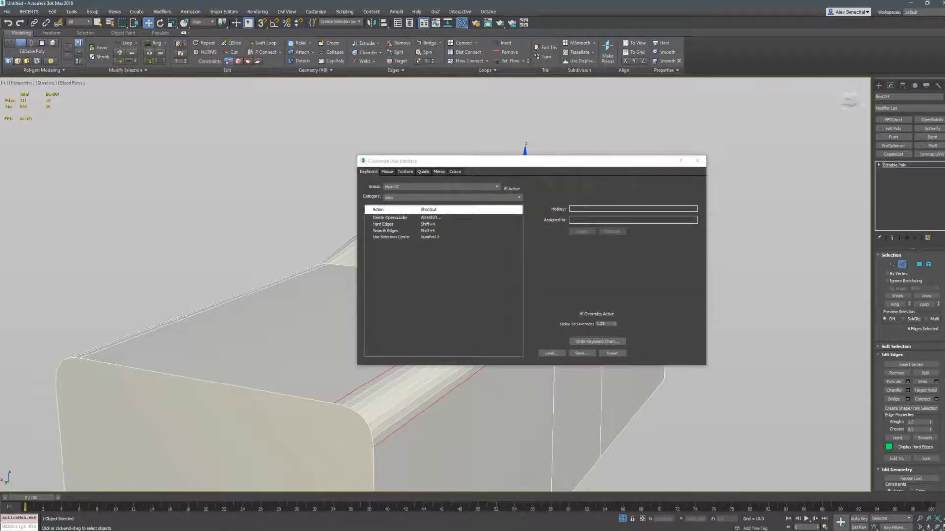
pyautogui.click(438, 197)
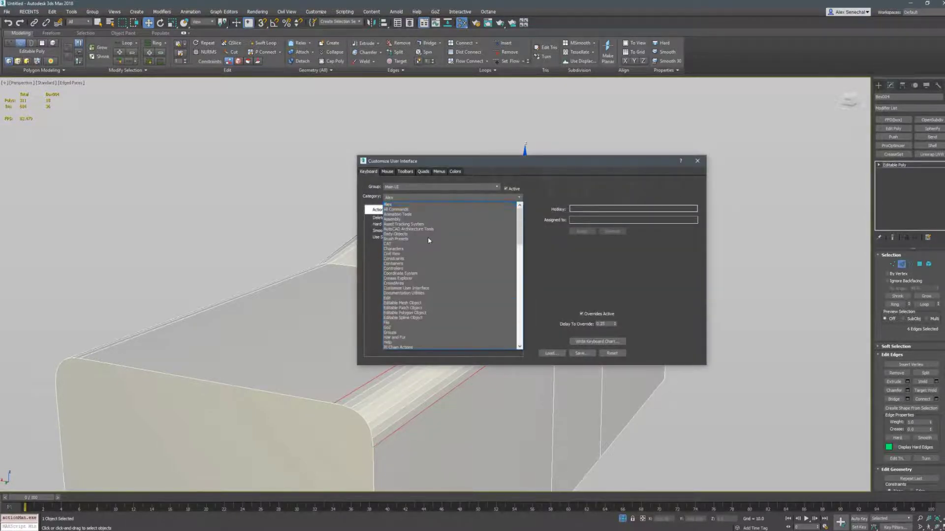
pyautogui.click(437, 212)
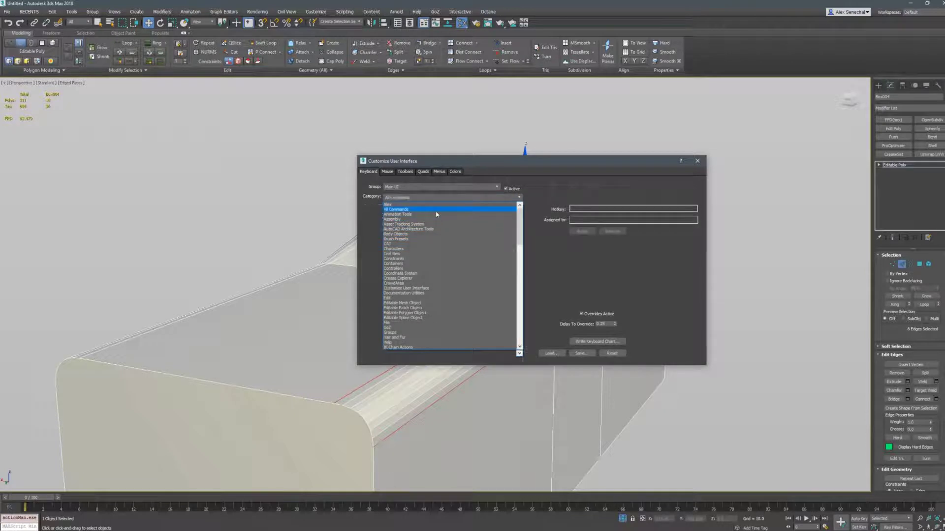
pyautogui.click(376, 270)
pyautogui.write('rem')
pyautogui.click(385, 263)
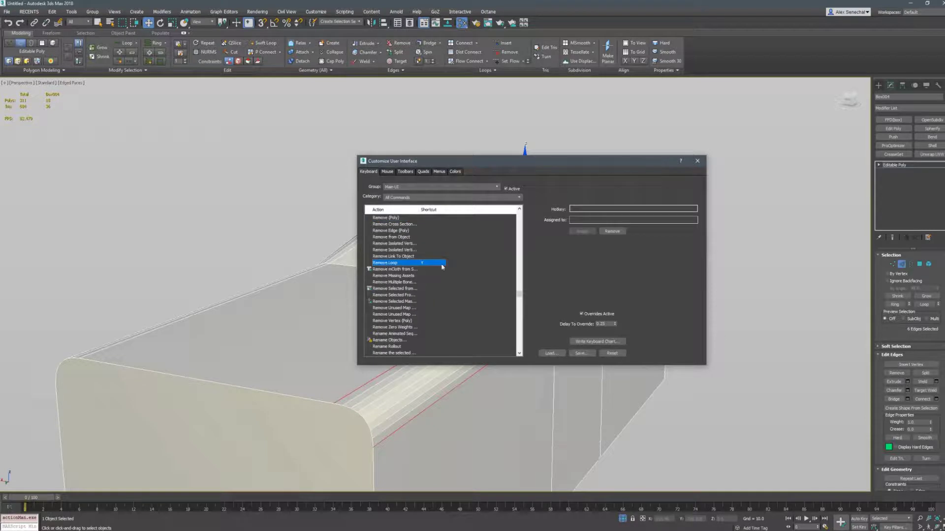
# Try to remove the guide loops running alongside the rounded corner edge.
pyautogui.click(697, 161)
pyautogui.click(504, 338)
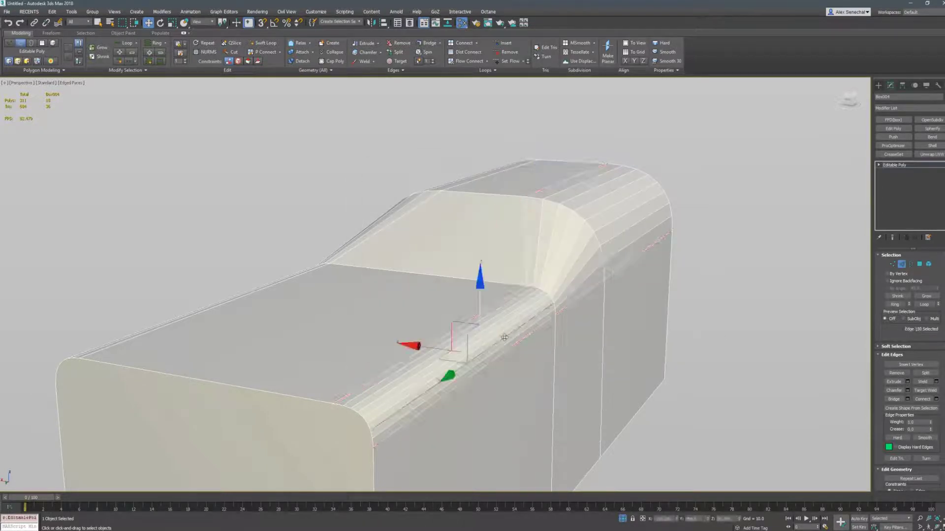
pyautogui.hotkey('ctrl', 'BackSpace')
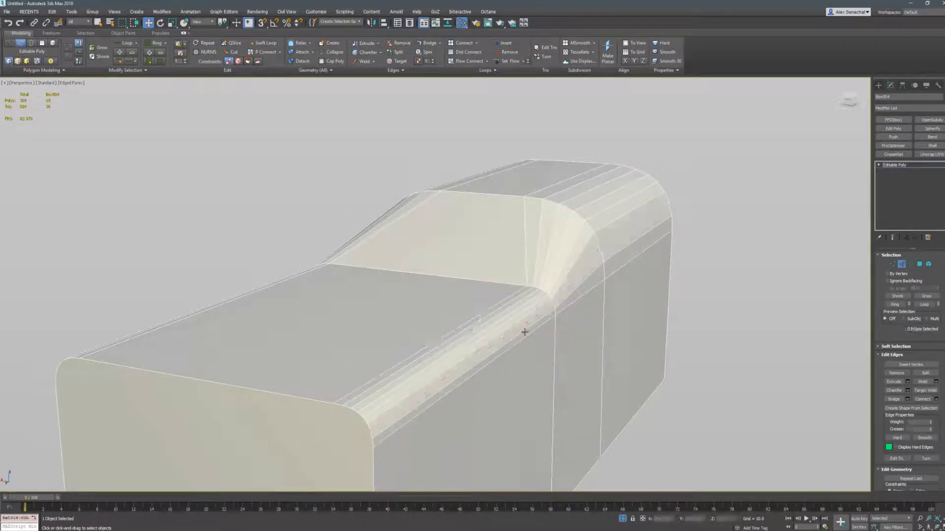
pyautogui.doubleClick(561, 238)
pyautogui.hotkey('ctrl', 'BackSpace')
# Undo the loop removals and the chamfer of the upper profile edge.
pyautogui.hotkey('ctrl', 'z')
pyautogui.hotkey('ctrl', 'z')
pyautogui.hotkey('ctrl', 'z')
pyautogui.hotkey('ctrl', 'z')
pyautogui.hotkey('ctrl', 'z')
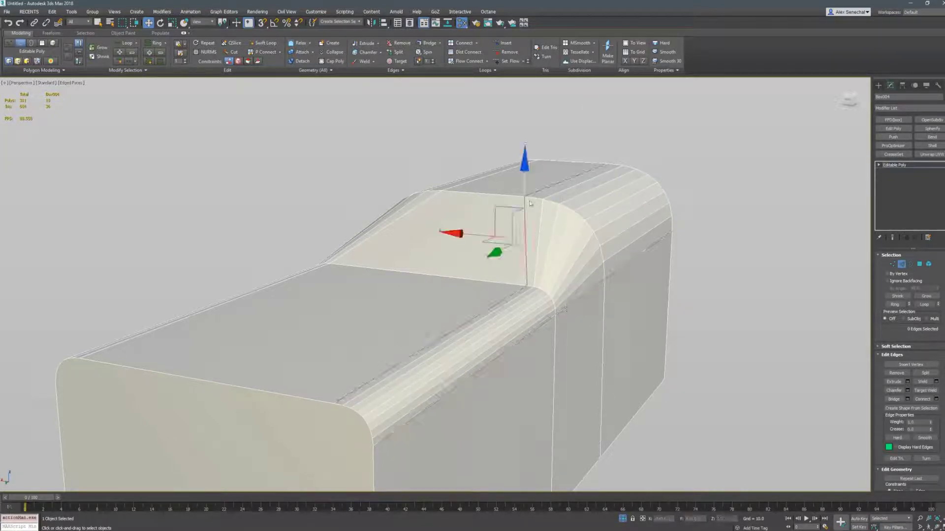
pyautogui.hotkey('ctrl', 'z')
# Chamfer the upper side profile edge again into a multi-segment rounding and remove the leftover guide loops beside it.
pyautogui.click(894, 390)
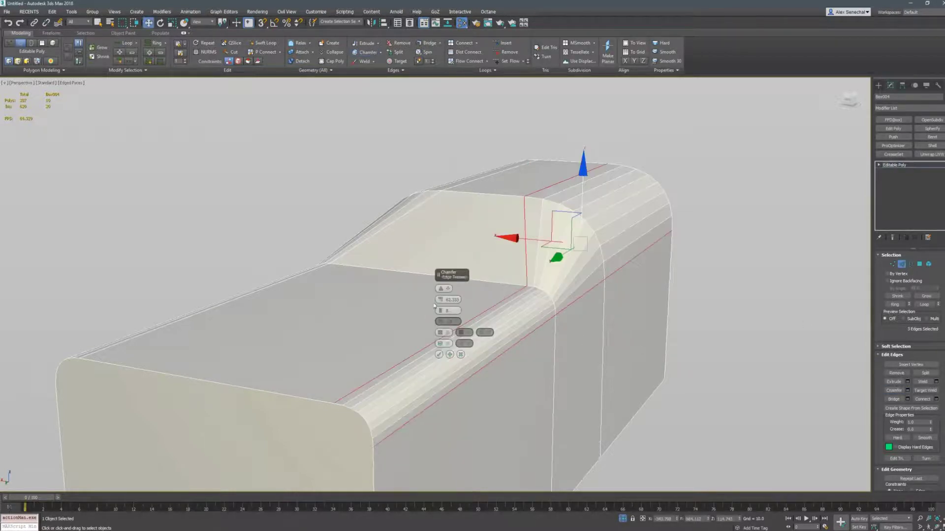
pyautogui.click(440, 354)
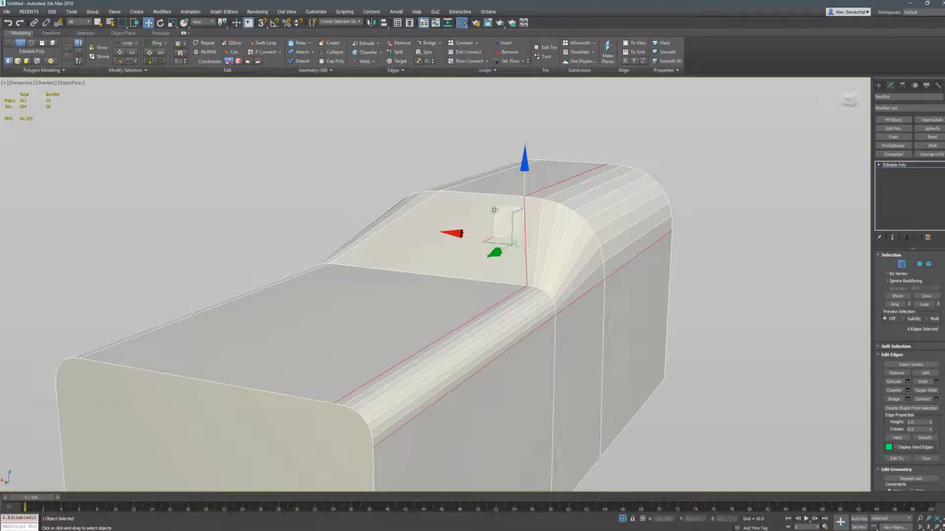
pyautogui.hotkey('ctrl', 'BackSpace')
pyautogui.click(534, 196)
pyautogui.hotkey('alt', 'f')
pyautogui.hotkey('ctrl', 'z')
# Examine the cross-section polygon rings on the block's upper, sloped and lower parts and the shading of the fillet.
pyautogui.keyDown('alt'); pyautogui.moveTo(666, 234); pyautogui.dragTo(542, 199, button='middle'); pyautogui.keyUp('alt')
pyautogui.press('4')
pyautogui.click(544, 198)
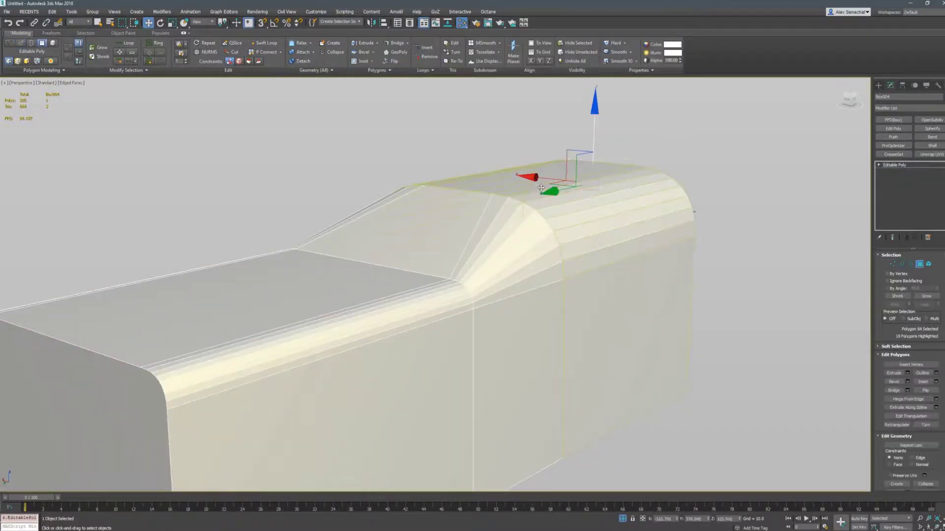
pyautogui.keyDown('shift'); pyautogui.click(544, 192); pyautogui.keyUp('shift')
pyautogui.click(499, 225)
pyautogui.keyDown('shift'); pyautogui.click(488, 224); pyautogui.keyUp('shift')
pyautogui.click(456, 305)
pyautogui.keyDown('shift'); pyautogui.click(453, 300); pyautogui.keyUp('shift')
pyautogui.scroll(-5, 496, 322)
pyautogui.press('4')
pyautogui.press('F4')
pyautogui.keyDown('alt'); pyautogui.moveTo(506, 325); pyautogui.dragTo(551, 236, button='middle'); pyautogui.keyUp('alt')
pyautogui.press('F4')
pyautogui.scroll(5, 563, 234)
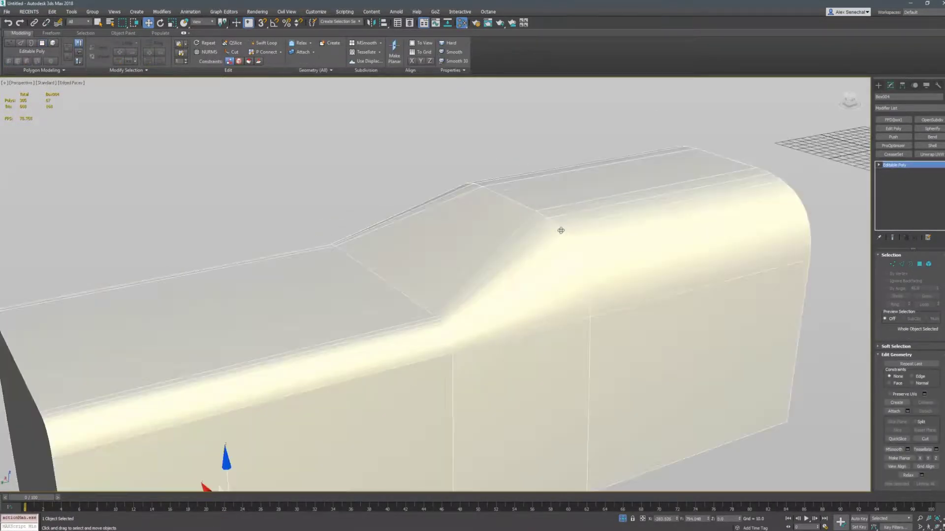
# Insert an edge loop across the slope, just before the break where it meets the taller section.
pyautogui.press('2')
pyautogui.doubleClick(563, 232)
pyautogui.scroll(-5, 608, 267)
pyautogui.keyDown('alt'); pyautogui.moveTo(607, 267); pyautogui.dragTo(562, 270, button='middle'); pyautogui.keyUp('alt')
pyautogui.hotkey('alt', 's')
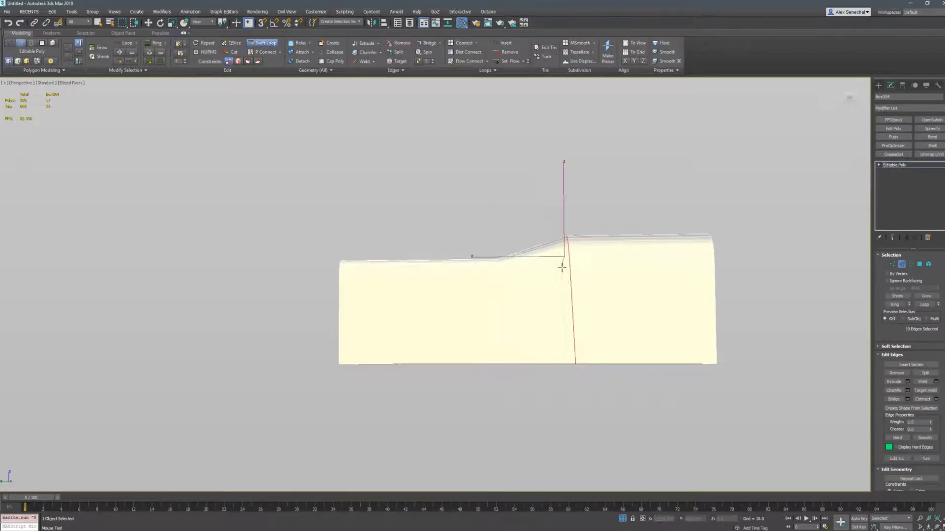
pyautogui.click(563, 268)
pyautogui.rightClick(582, 273)
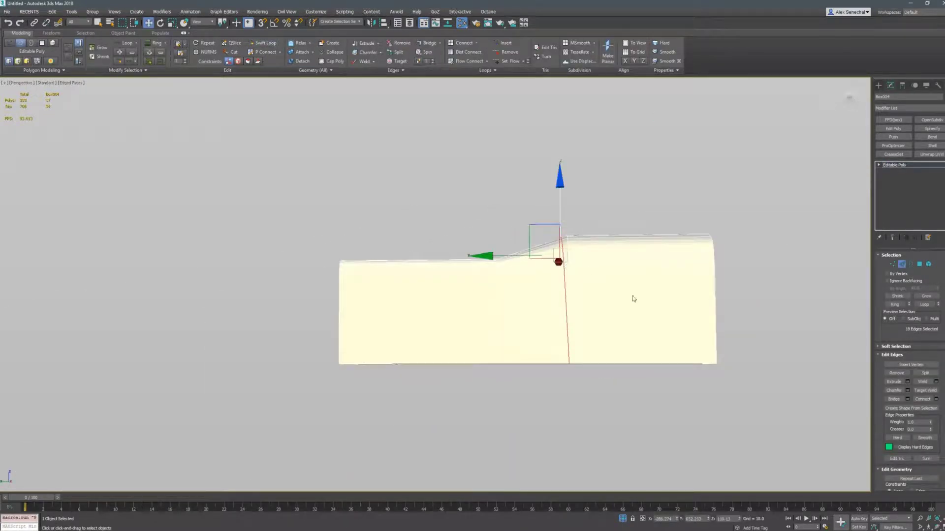
# Tilt the new slope loop and slide it down the slope, away from the upper break, with the edge constraint.
pyautogui.press('e')
pyautogui.moveTo(552, 338); pyautogui.dragTo(590, 321)
pyautogui.press('w')
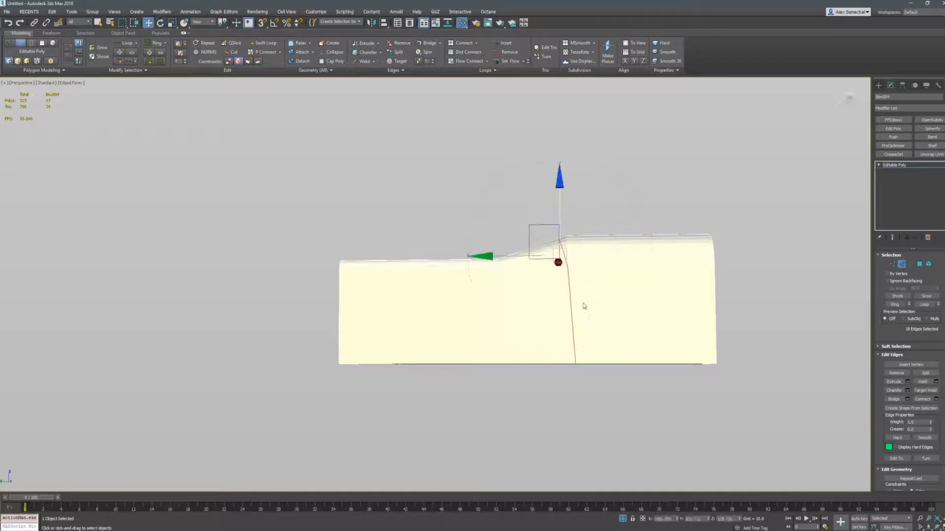
pyautogui.moveTo(525, 259); pyautogui.dragTo(506, 268)
pyautogui.press('e')
pyautogui.moveTo(557, 329); pyautogui.dragTo(567, 328)
# Insert a second loop on the taller section beyond the upper break, tilt it and slide it away from the break.
pyautogui.hotkey('ctrl', 'shift', 'w')
pyautogui.keyDown('alt'); pyautogui.moveTo(640, 280); pyautogui.dragTo(523, 241, button='middle'); pyautogui.keyUp('alt')
pyautogui.click(528, 246)
pyautogui.press('w')
pyautogui.press('e')
pyautogui.moveTo(523, 161); pyautogui.dragTo(529, 167)
pyautogui.press('w')
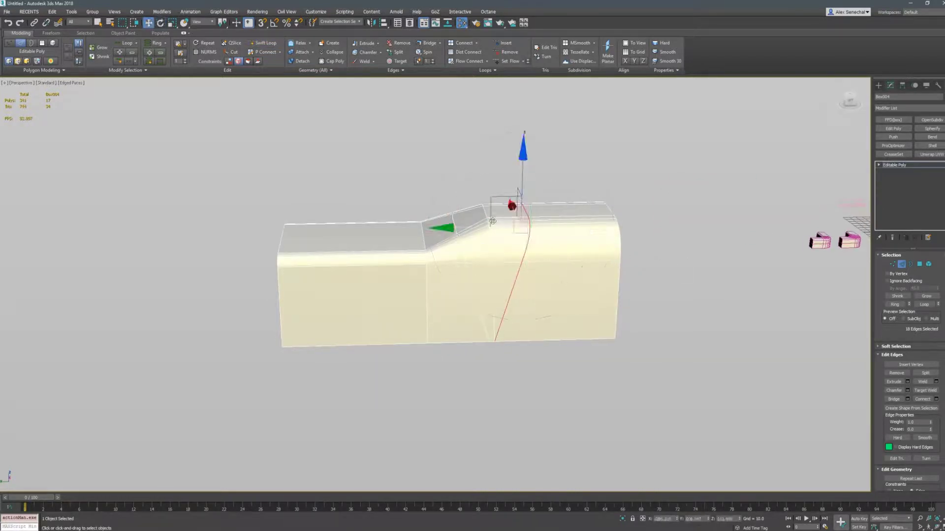
pyautogui.moveTo(486, 227); pyautogui.dragTo(500, 226)
# Chamfer the edge loop at the slope's upper break into a multi-segment rounding.
pyautogui.doubleClick(483, 207)
pyautogui.keyDown('alt'); pyautogui.moveTo(575, 268); pyautogui.dragTo(553, 267, button='middle'); pyautogui.keyUp('alt')
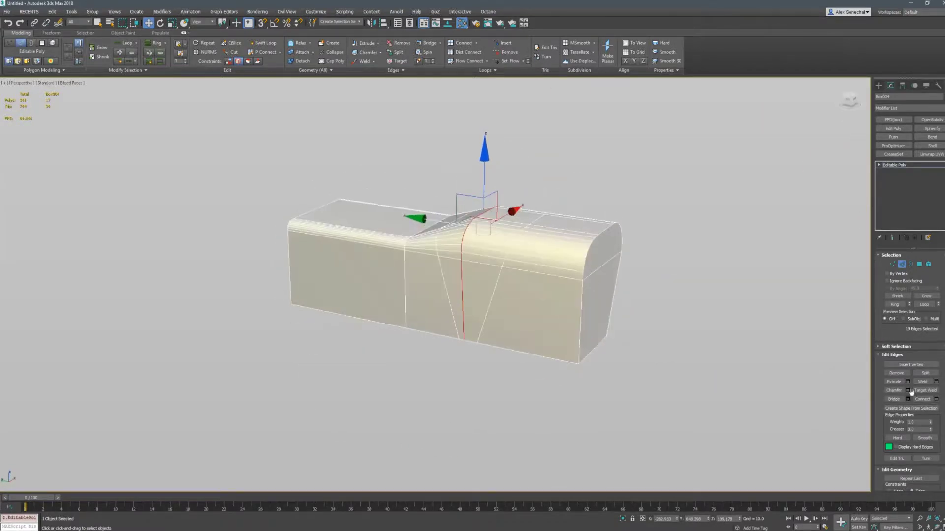
pyautogui.hotkey('ctrl', 'shift', 'c')
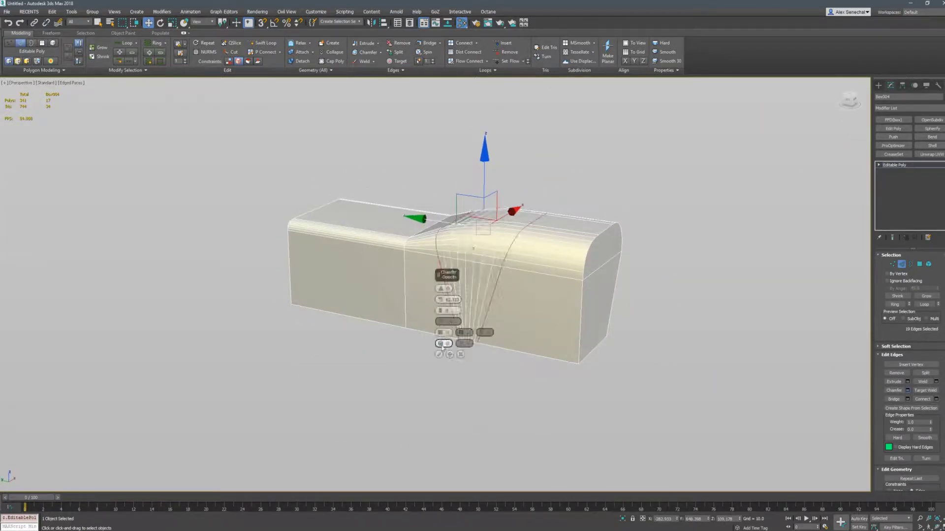
pyautogui.click(442, 352)
# Insert an edge loop on the lower flat section near the slope's lower break and adjust its rotation.
pyautogui.keyDown('alt'); pyautogui.moveTo(472, 251); pyautogui.dragTo(527, 224, button='middle'); pyautogui.keyUp('alt')
pyautogui.hotkey('alt', '1')
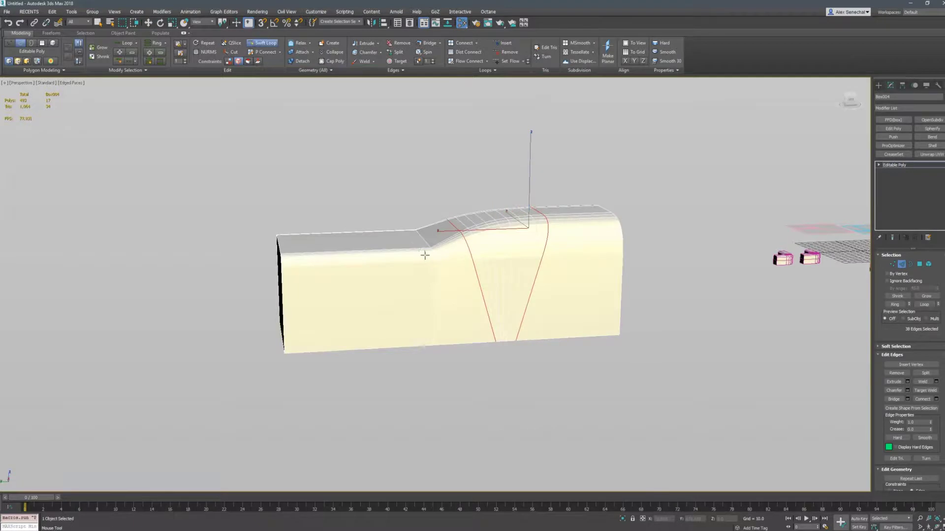
pyautogui.click(421, 247)
pyautogui.press('e')
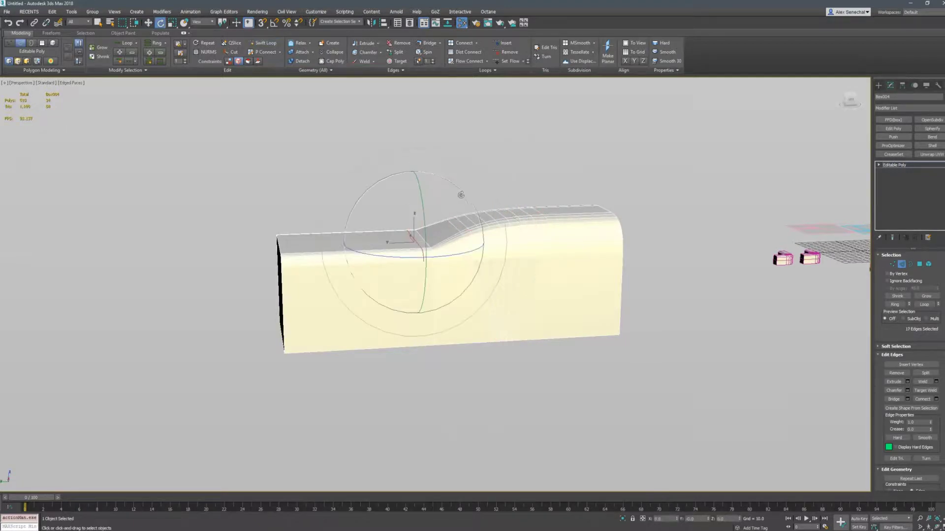
pyautogui.moveTo(458, 160); pyautogui.dragTo(485, 172)
pyautogui.keyDown('alt'); pyautogui.moveTo(502, 258); pyautogui.dragTo(493, 255, button='middle'); pyautogui.keyUp('alt')
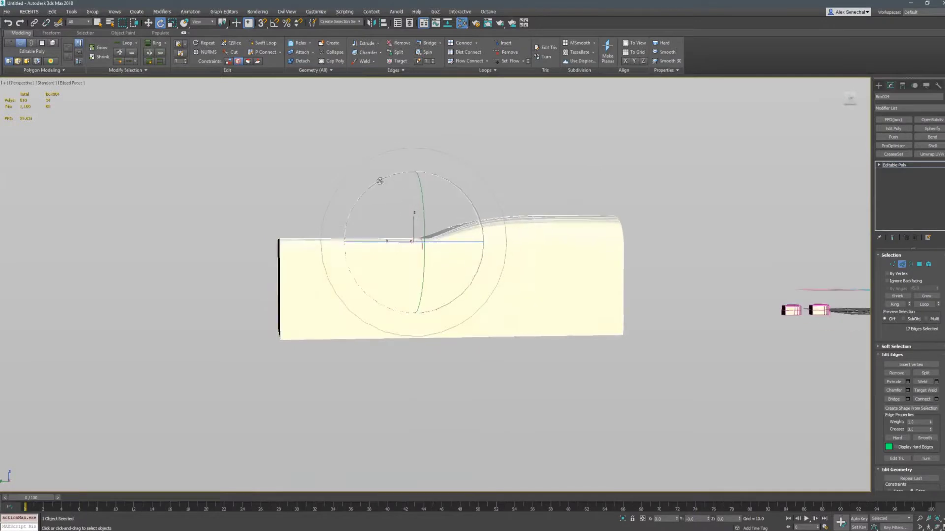
pyautogui.press('w')
# Insert an edge loop on the slope just above its lower break and rotate it along the surrounding edges.
pyautogui.keyDown('alt'); pyautogui.moveTo(406, 173); pyautogui.dragTo(431, 262, button='middle'); pyautogui.keyUp('alt')
pyautogui.hotkey('shift', 'alt', 'w')
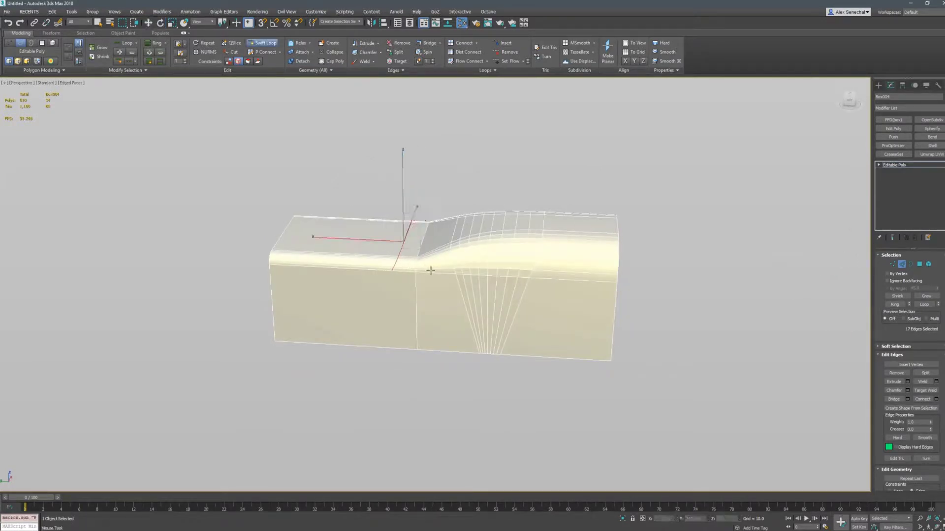
pyautogui.click(430, 271)
pyautogui.press('e')
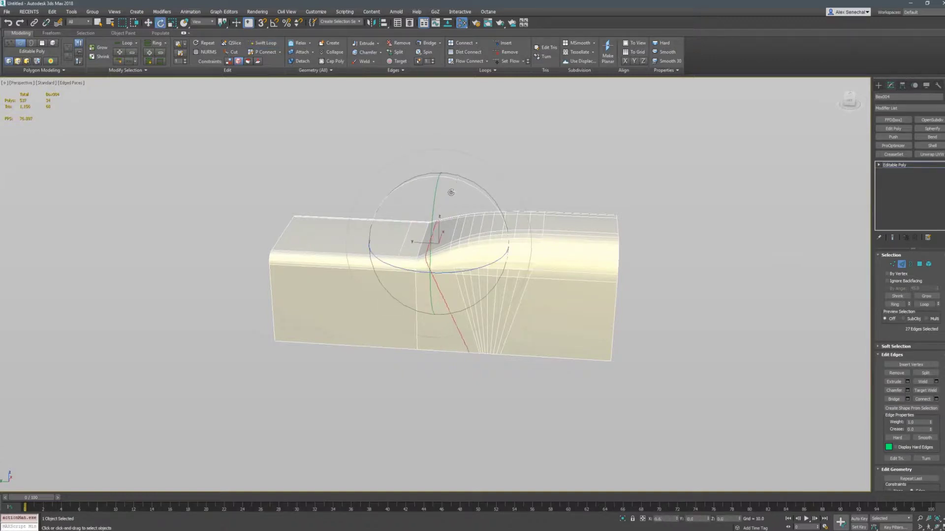
pyautogui.press('w')
# Rotate the loop on the lower flat section and slide it closer to the slope's lower break.
pyautogui.doubleClick(402, 249)
pyautogui.press('e')
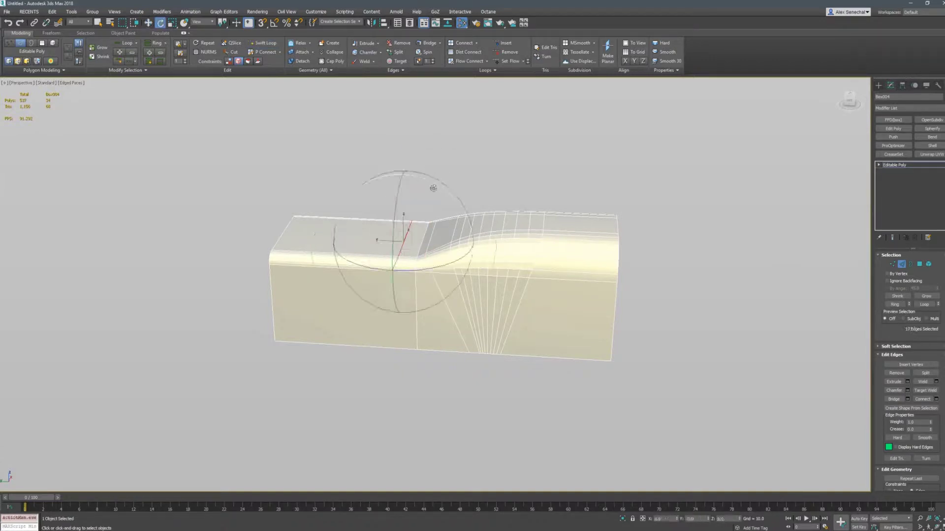
pyautogui.press('w')
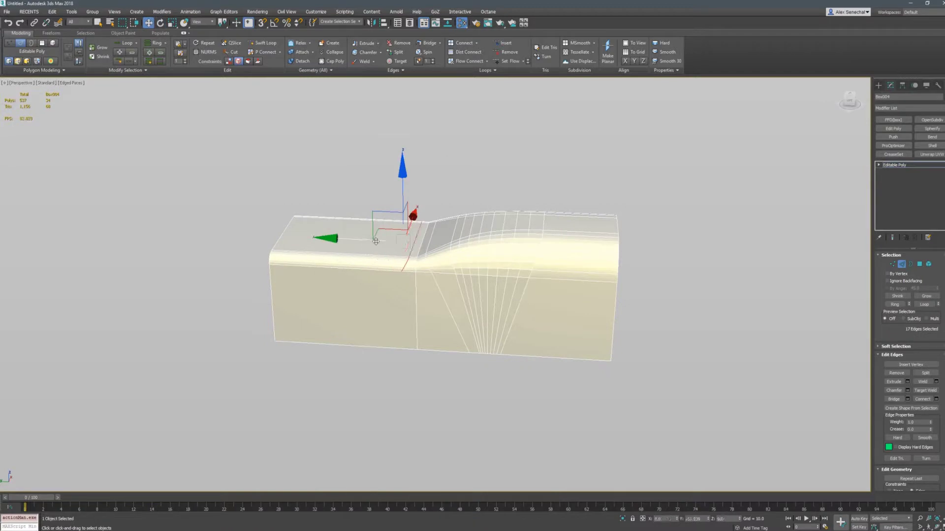
pyautogui.moveTo(375, 241); pyautogui.dragTo(387, 241)
# Chamfer the edge loop at the slope's lower break into a multi-segment rounding and leave edge editing.
pyautogui.doubleClick(421, 255)
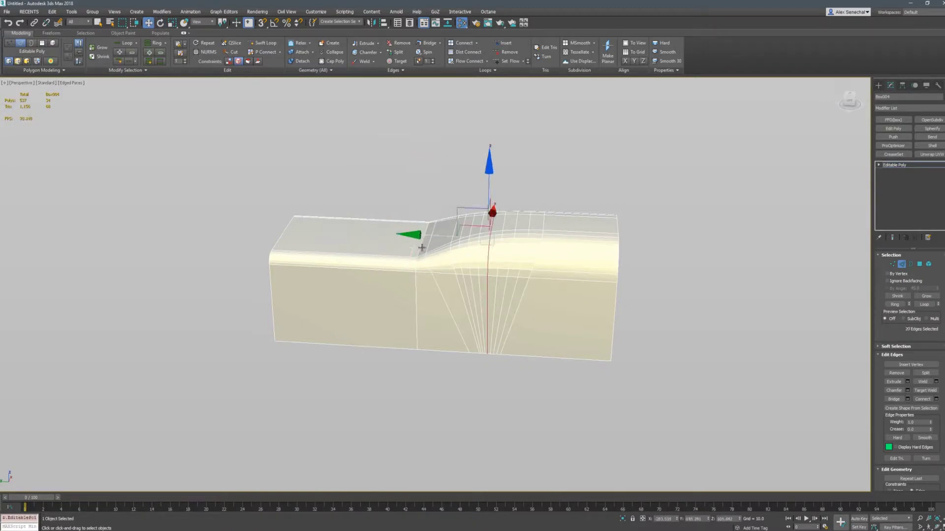
pyautogui.doubleClick(421, 248)
pyautogui.click(907, 390)
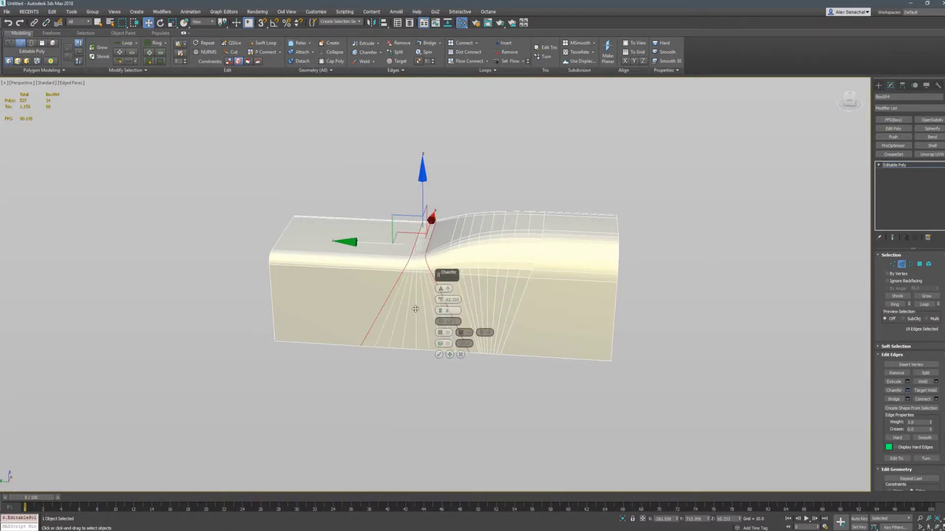
pyautogui.press('F4')
pyautogui.click(437, 357)
pyautogui.keyDown('alt'); pyautogui.moveTo(413, 282); pyautogui.dragTo(441, 257, button='middle'); pyautogui.keyUp('alt')
pyautogui.scroll(4, 441, 258)
pyautogui.press('F4')
pyautogui.keyDown('alt'); pyautogui.moveTo(617, 265); pyautogui.dragTo(509, 251, button='middle'); pyautogui.keyUp('alt')
pyautogui.scroll(-5, 637, 251)
pyautogui.press('2')
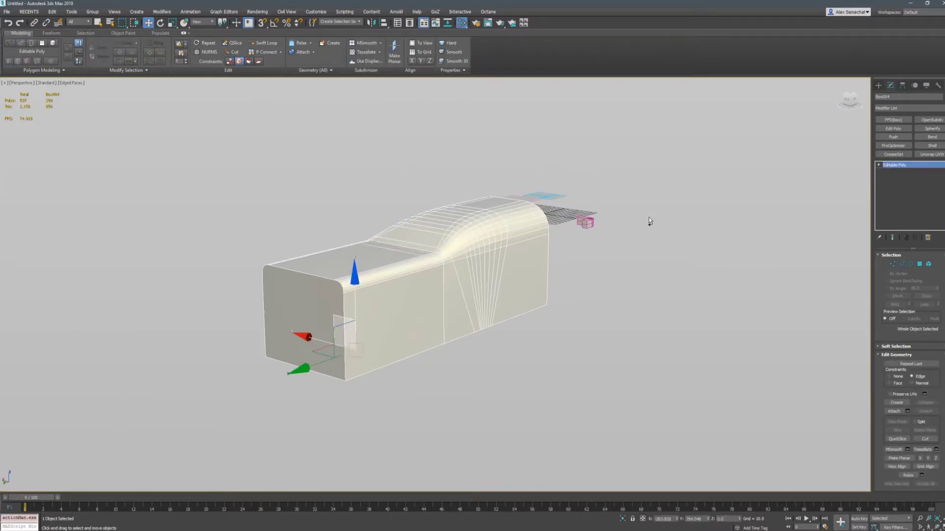